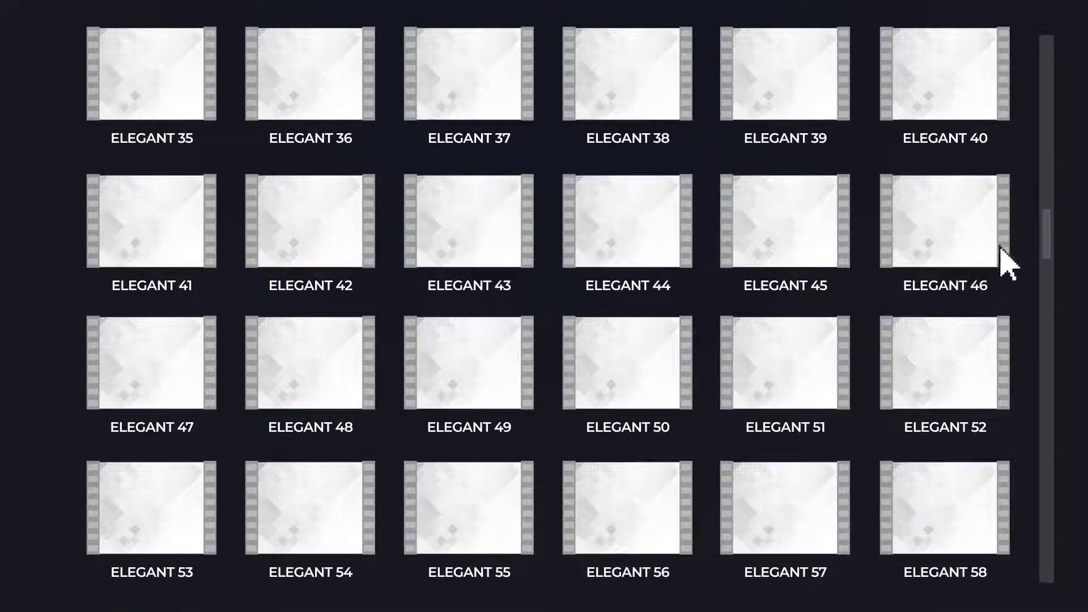
{"action": "left_click_drag", "start_coordinate": [1052, 246], "coordinate": [1052, 325]}
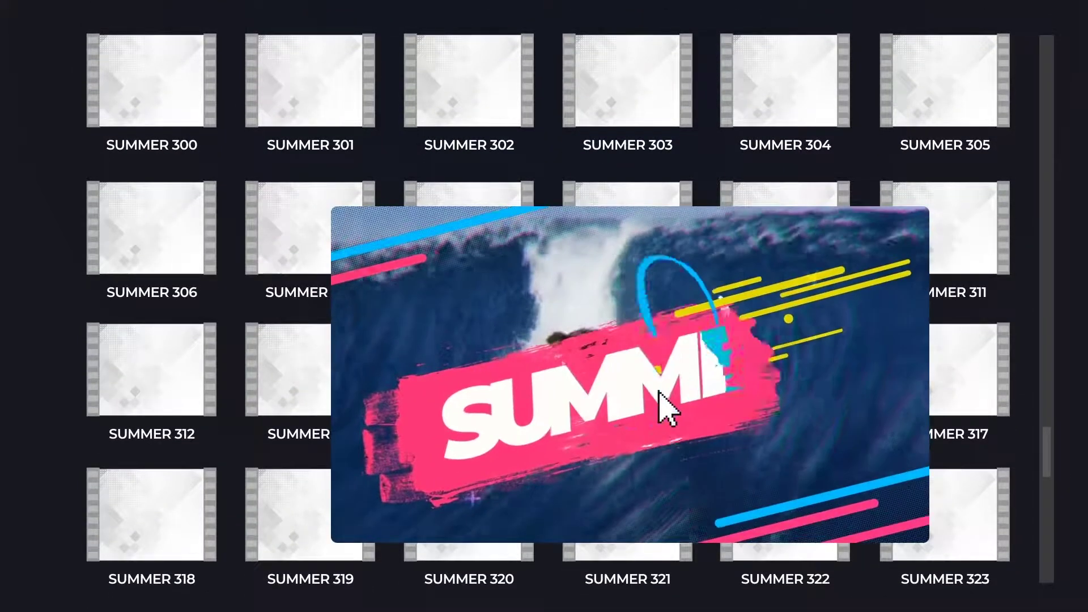
{"action": "left_click_drag", "start_coordinate": [1048, 469], "coordinate": [1052, 510]}
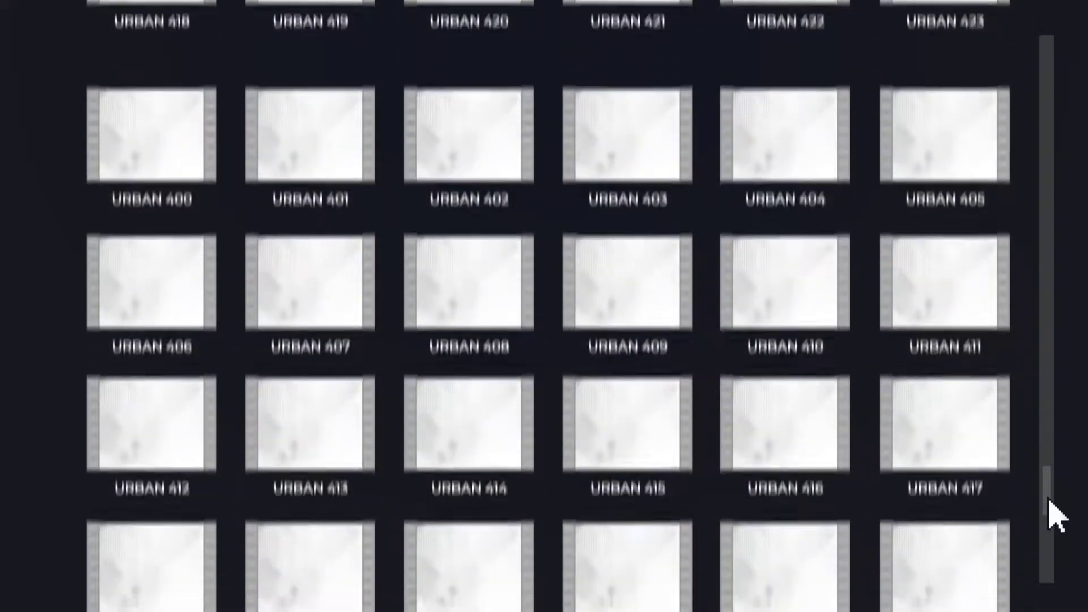